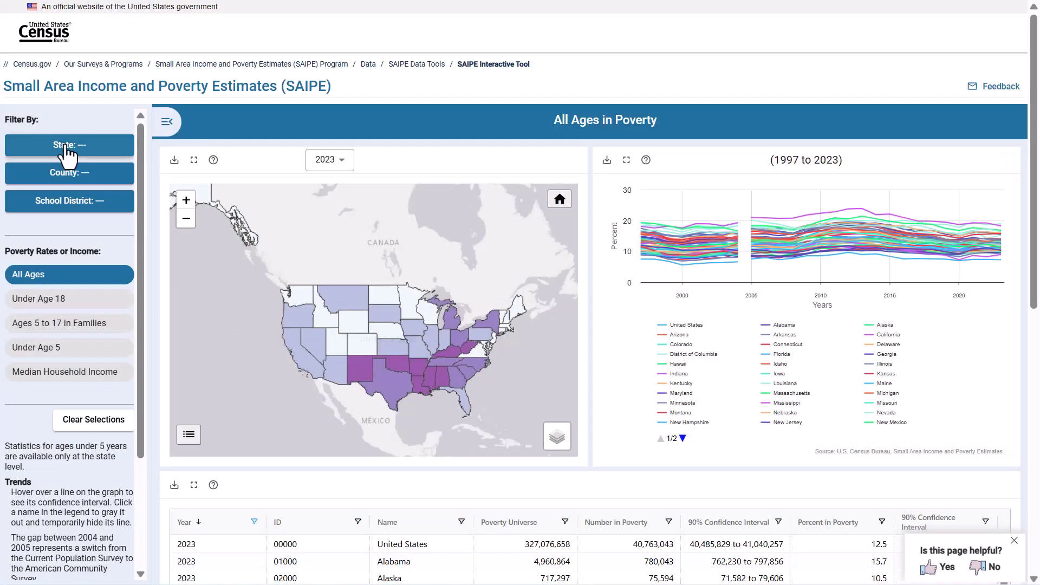
- Preview the State, County and School District choosers, then reopen the 15009-district School District list
click(67, 146)
click(66, 170)
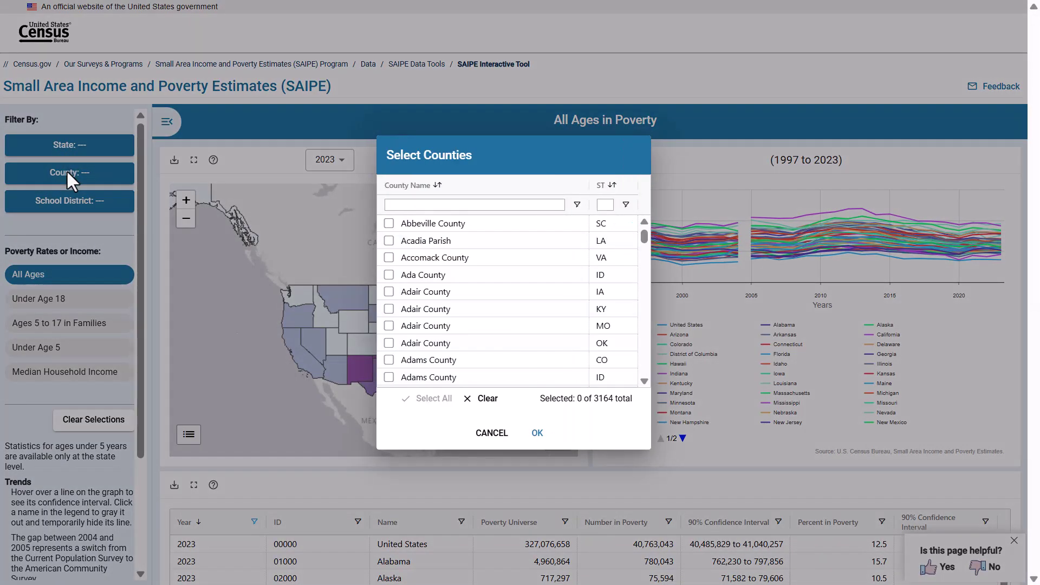
click(73, 201)
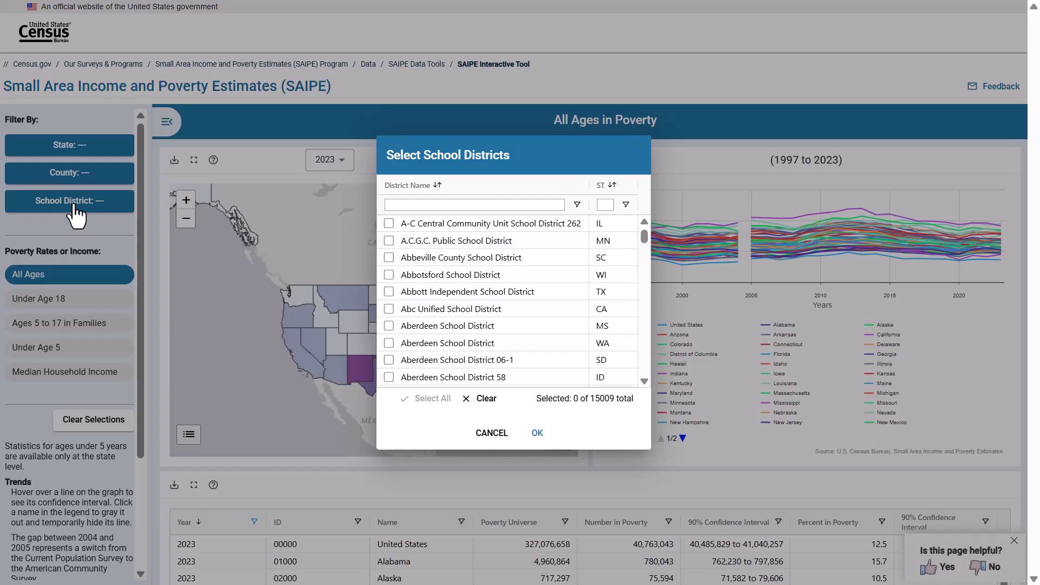
click(43, 122)
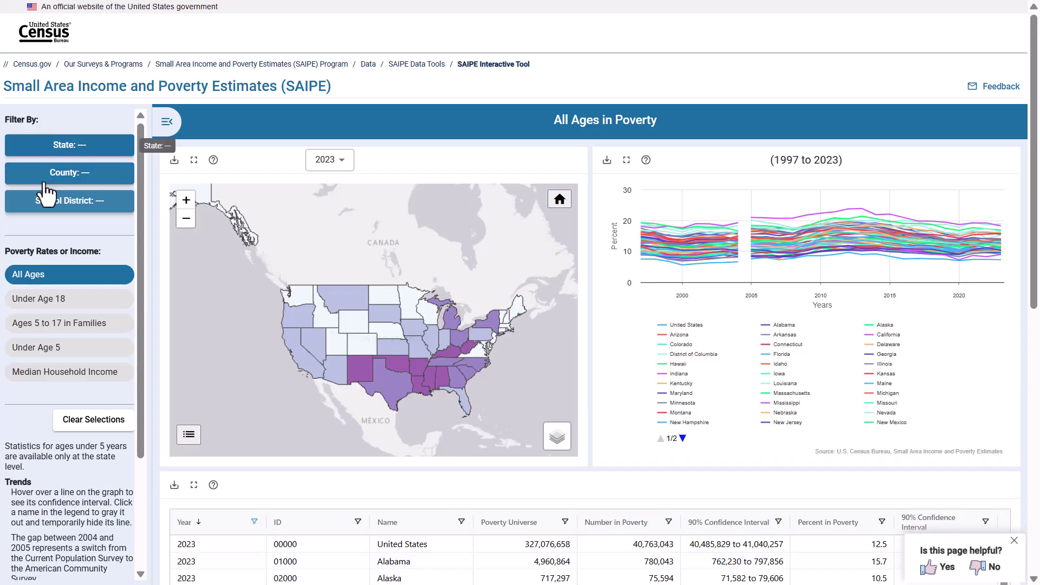
click(49, 202)
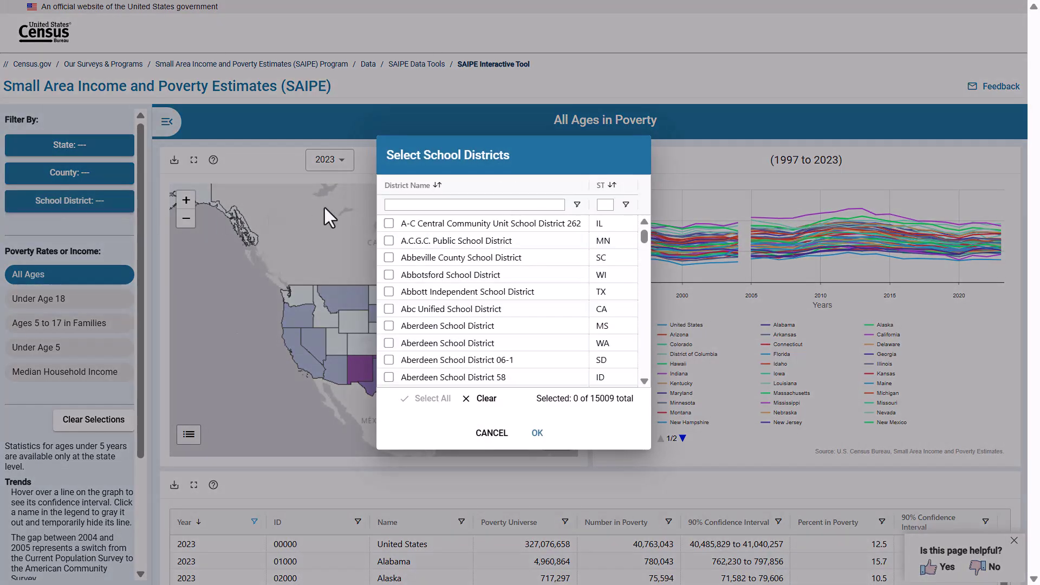
- Filter districts by 'Buffalo City', select Buffalo City School District and apply it
click(420, 205)
text(Buffal)
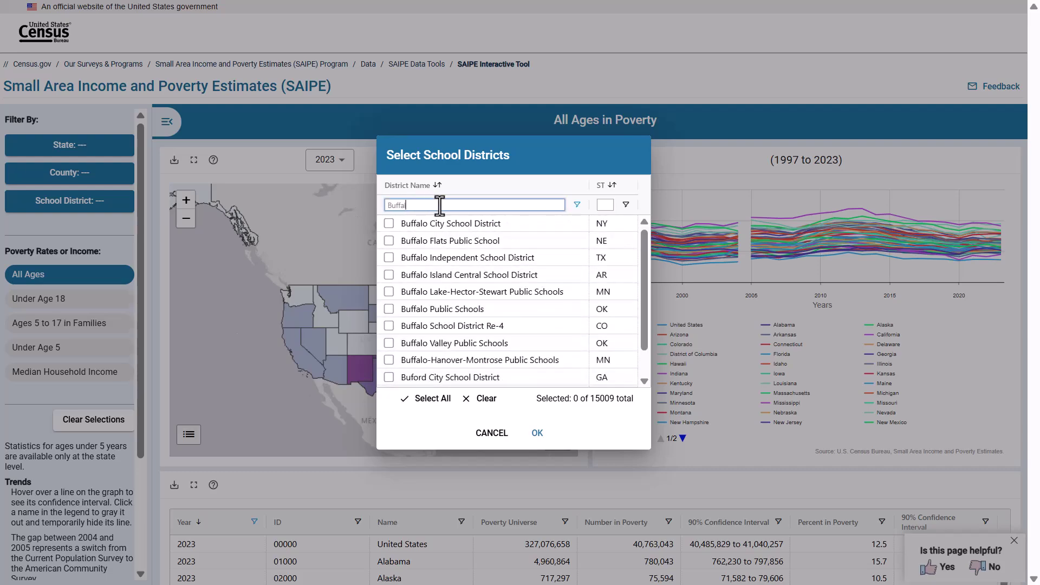
text(o City)
click(437, 219)
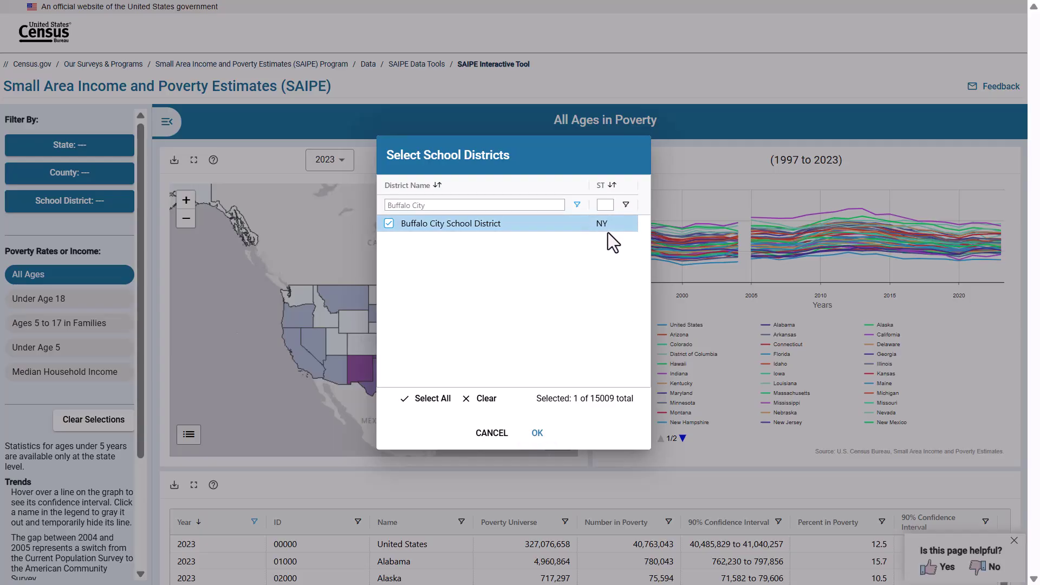
click(536, 434)
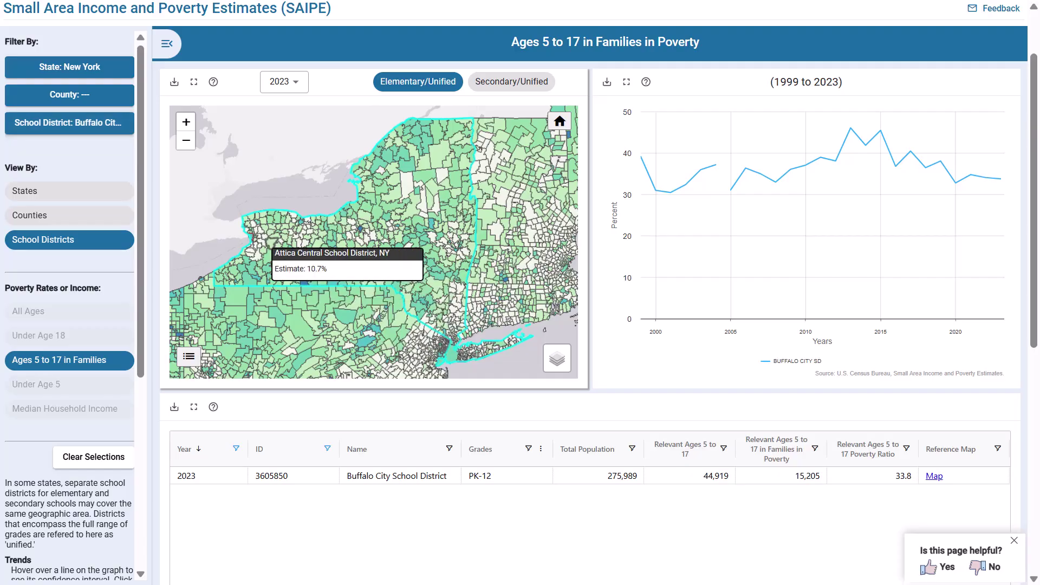
scroll(295, 268, up, 2)
- Zoom the map into Buffalo and show the poverty legend, 0.0–7.8% up to >37.0–100.0%
scroll(346, 282, up, 4)
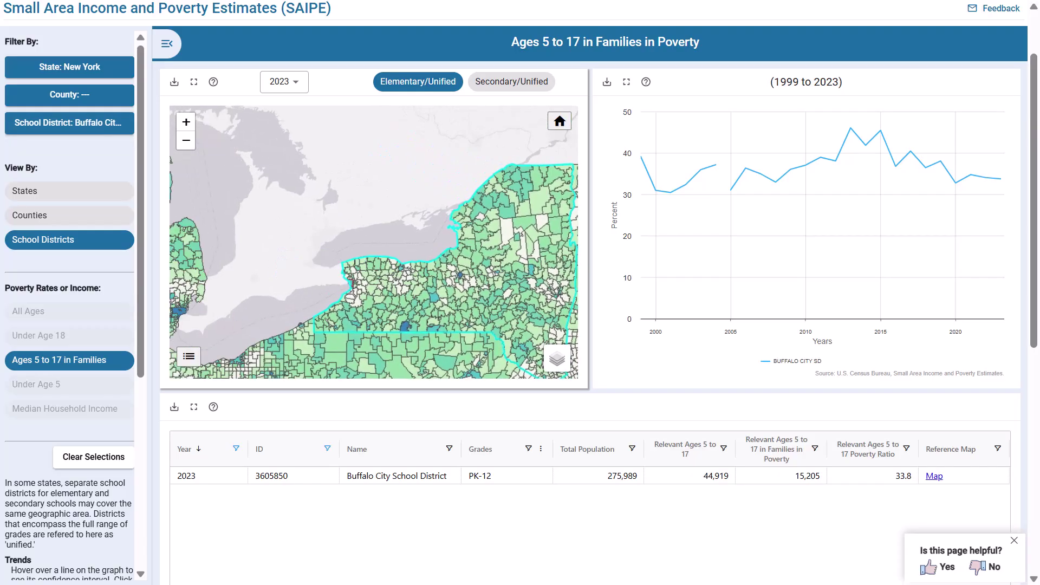
scroll(357, 287, up, 4)
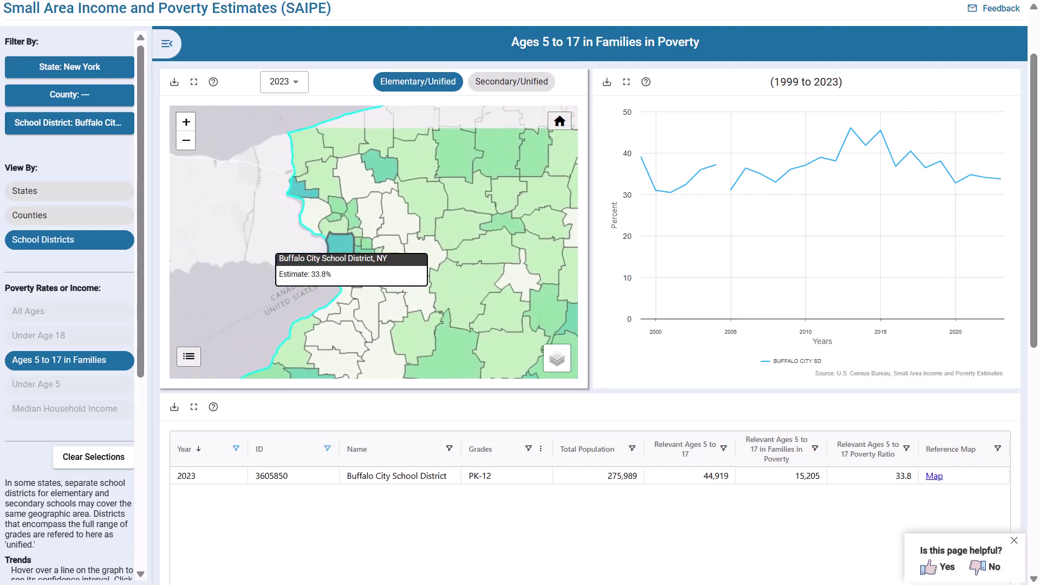
scroll(343, 254, up, 1)
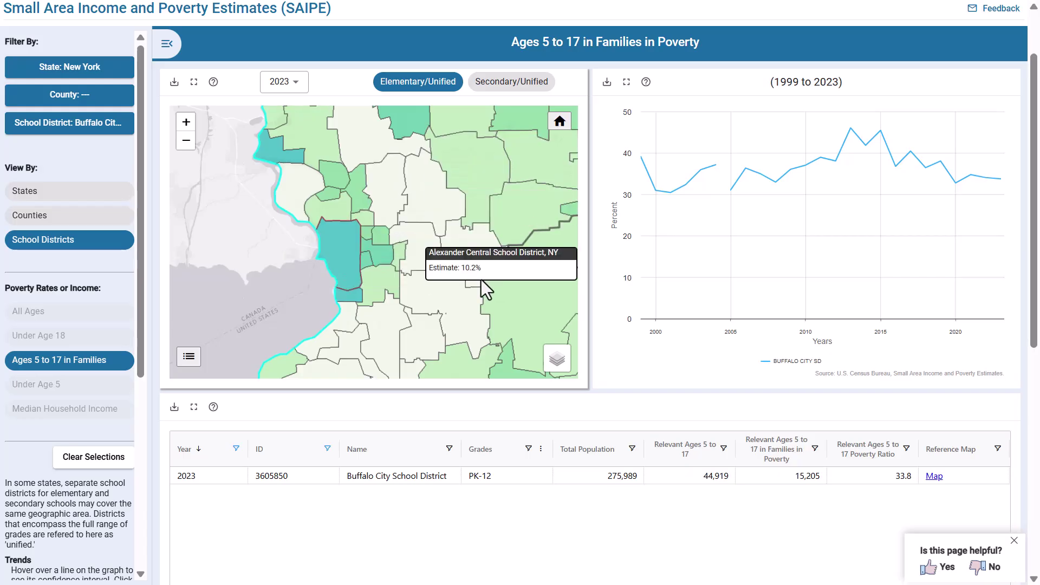
click(190, 356)
- Make district colours fully opaque, close the legend, and switch the basemap to Topo
click(252, 348)
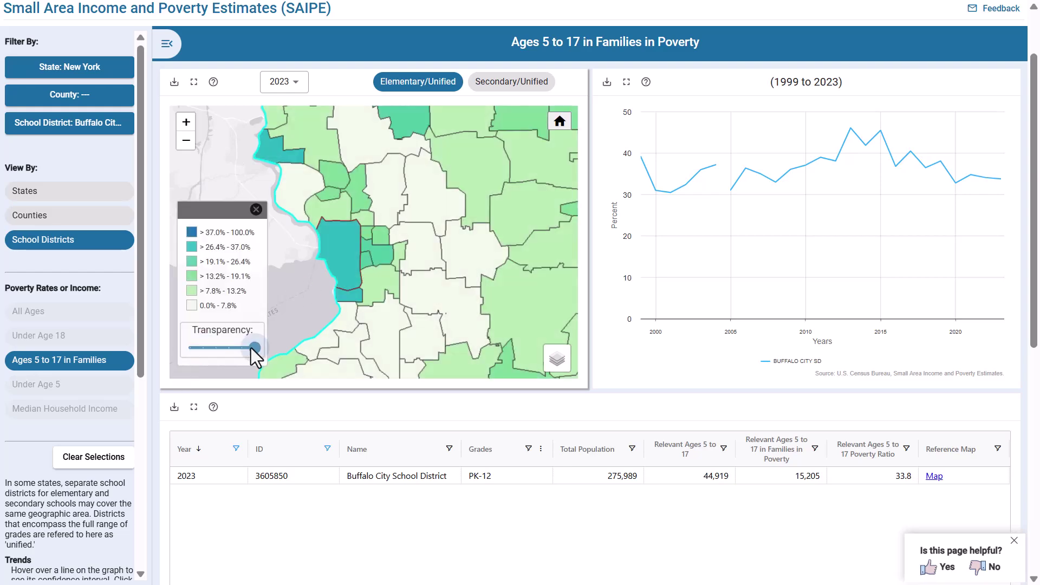
click(256, 210)
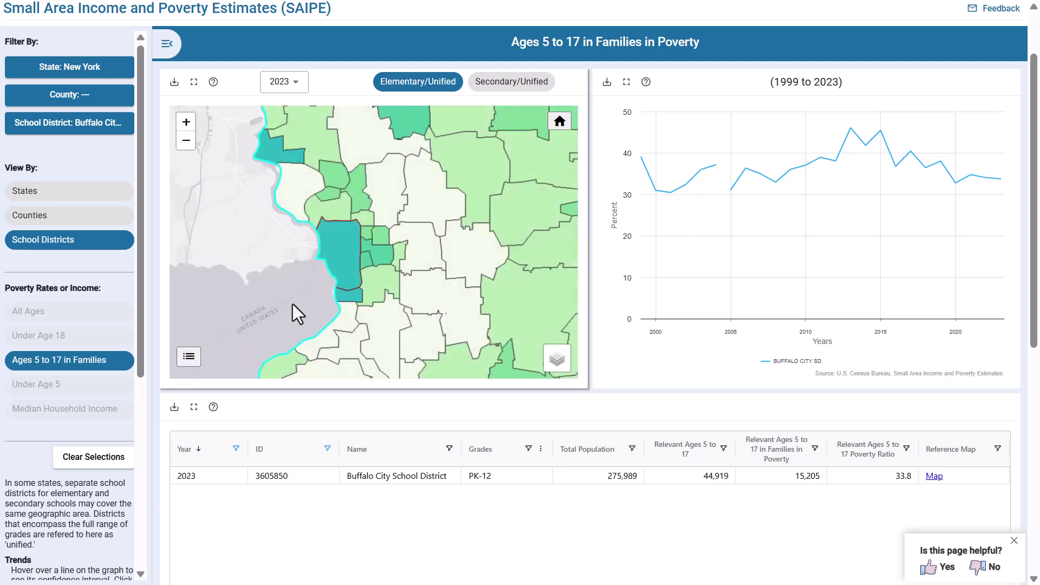
click(548, 354)
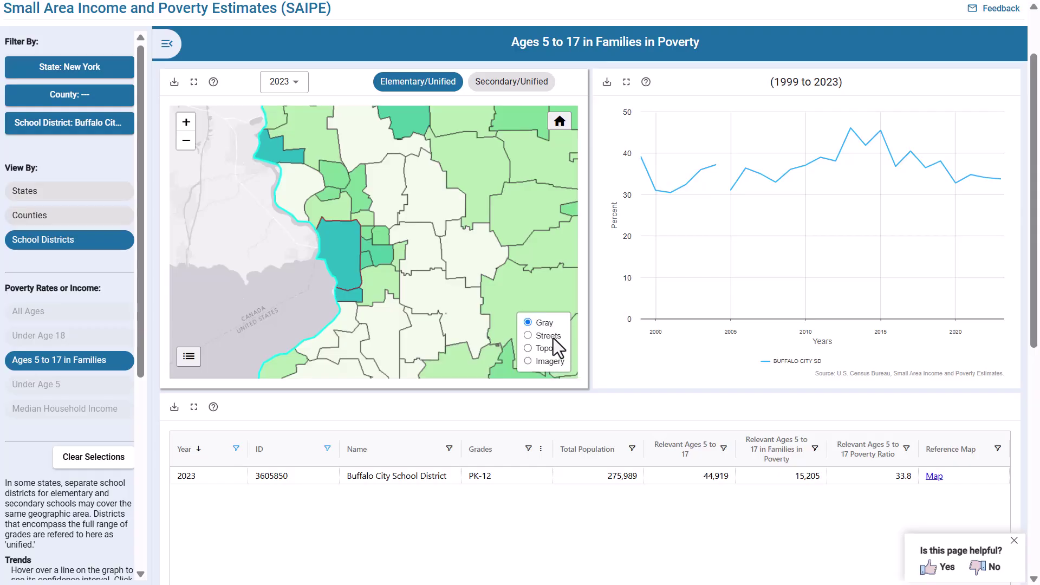
click(551, 337)
click(549, 347)
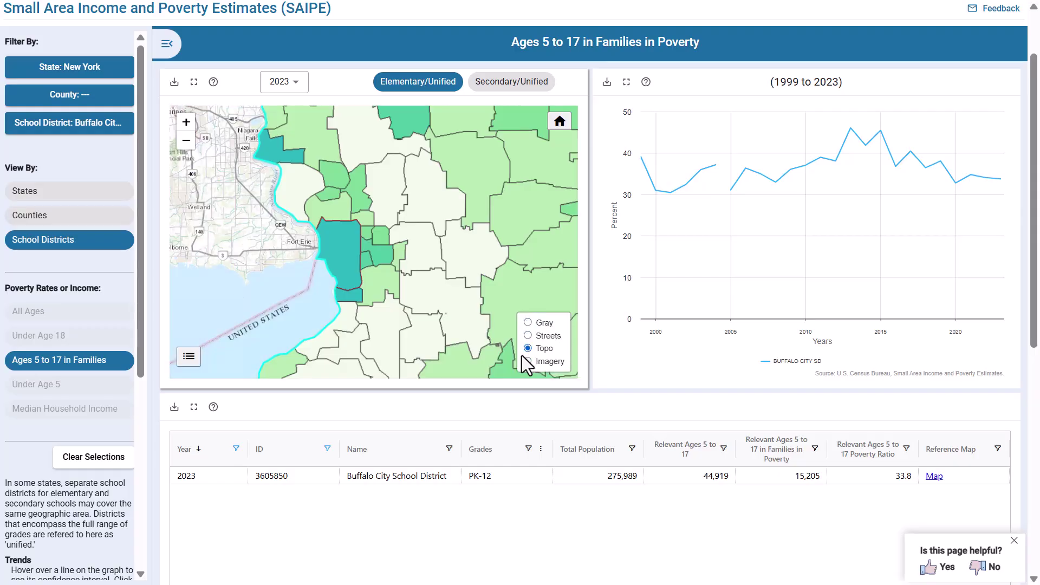
- Start a map download, zoom out over western New York, and add 2018 estimates
click(174, 81)
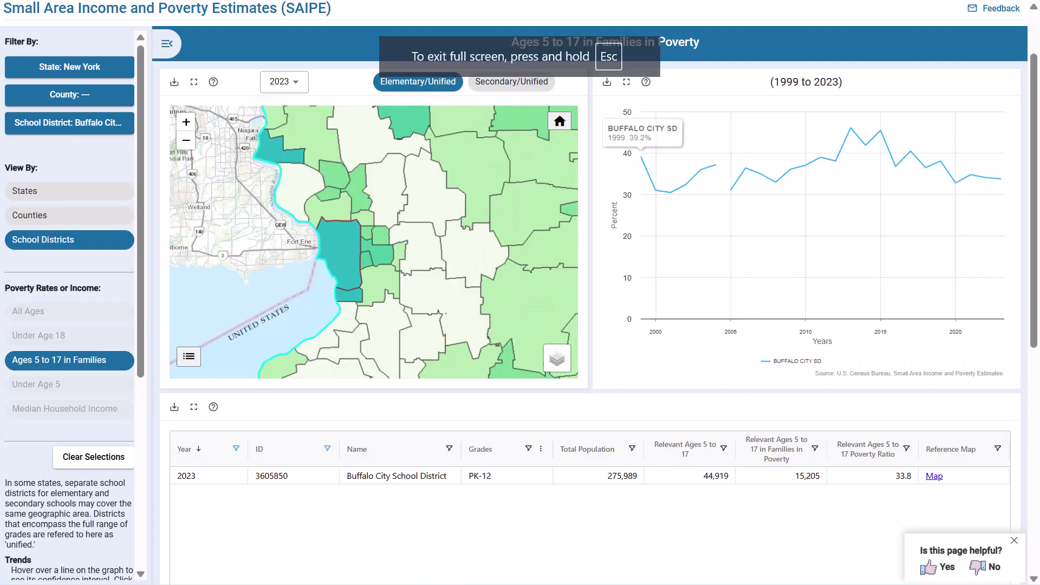
scroll(434, 268, down, 5)
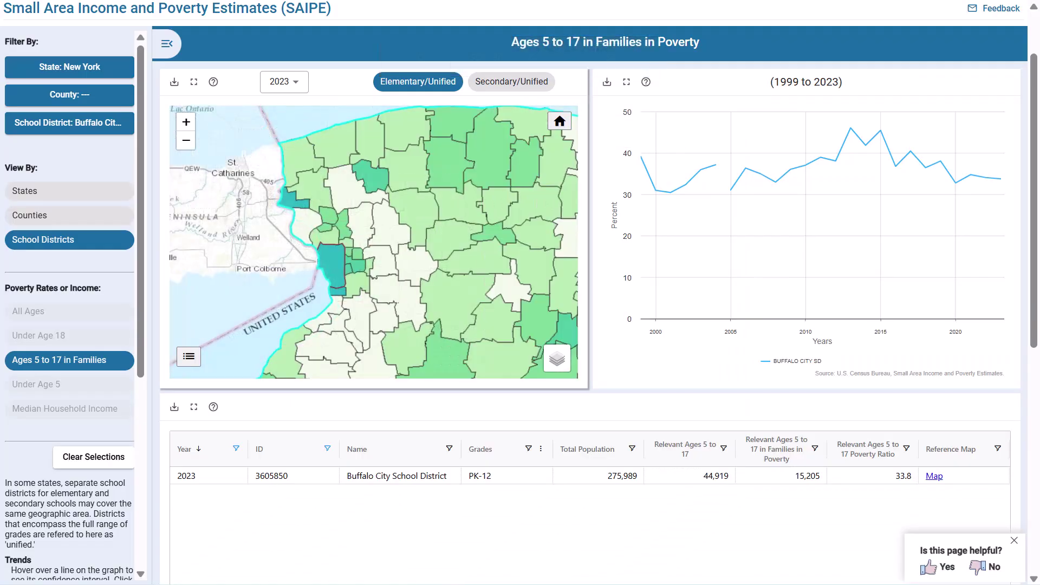
scroll(357, 306, down, 1)
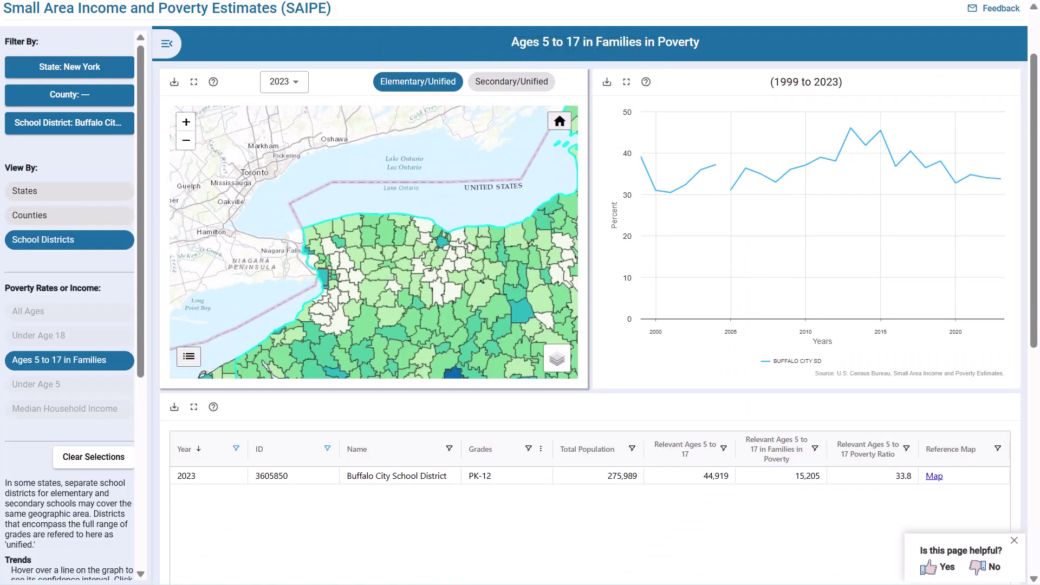
scroll(357, 306, down, 1)
drag(358, 306, 321, 269)
click(284, 82)
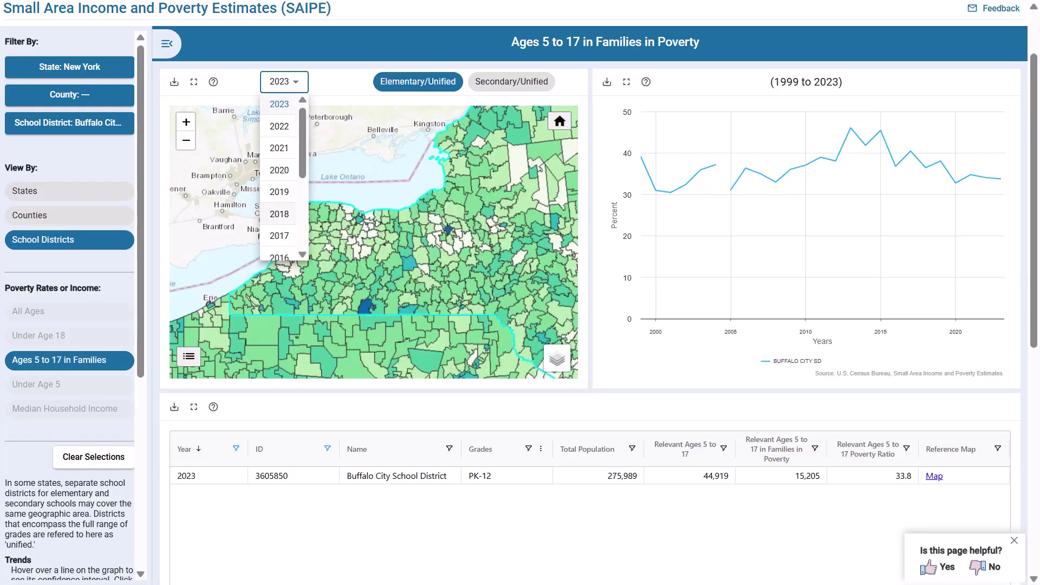
click(280, 214)
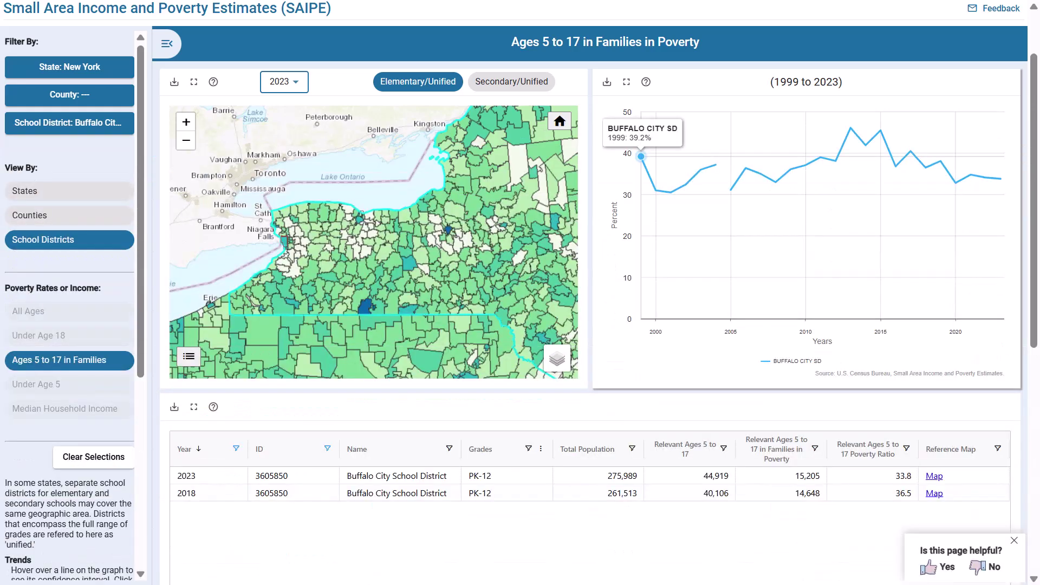
- Read Buffalo City's yearly poverty values along the 1999–2023 trend line
mouse_move(685, 184)
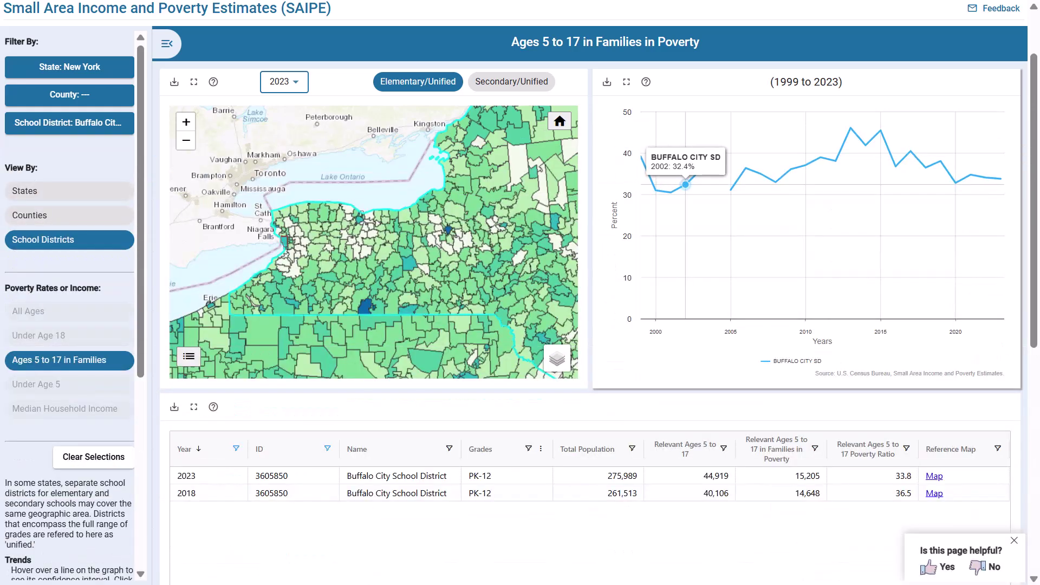
mouse_move(739, 187)
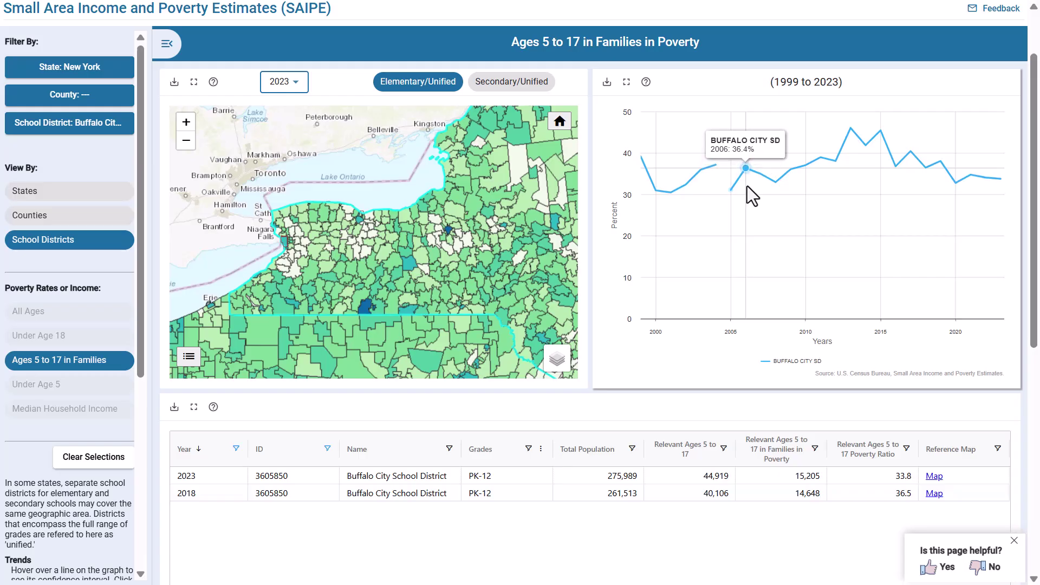
mouse_move(773, 184)
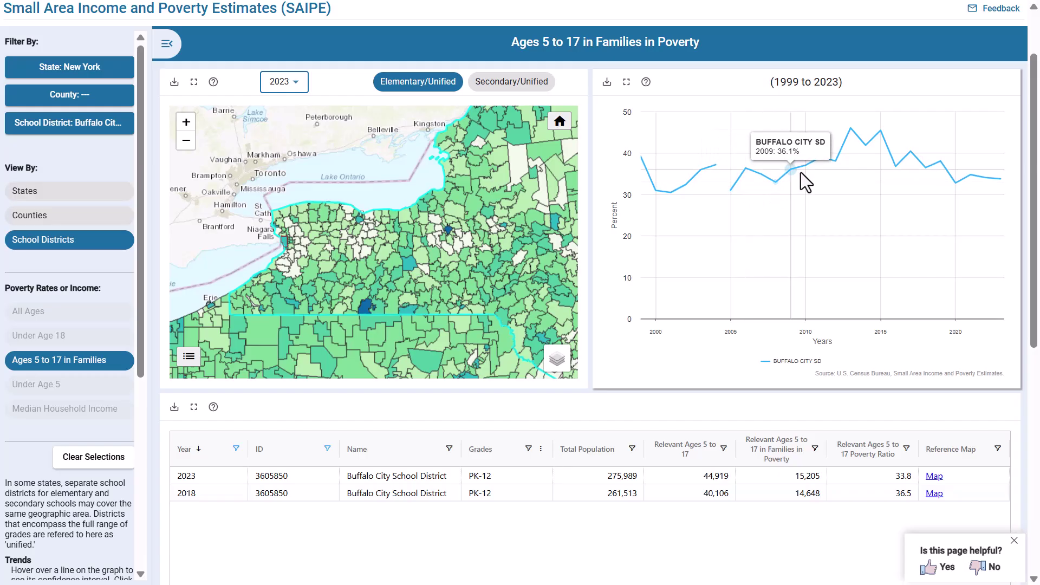
mouse_move(817, 166)
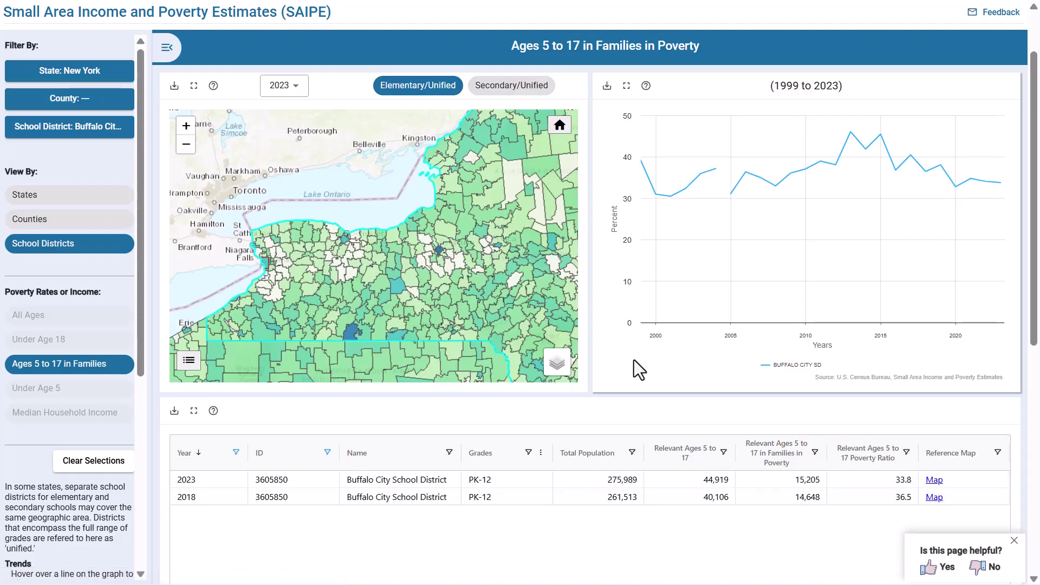
- Add Southern Cayuga, Waterloo, East Bloomfield, Newark and Penn Yan CSDs from the map
click(405, 283)
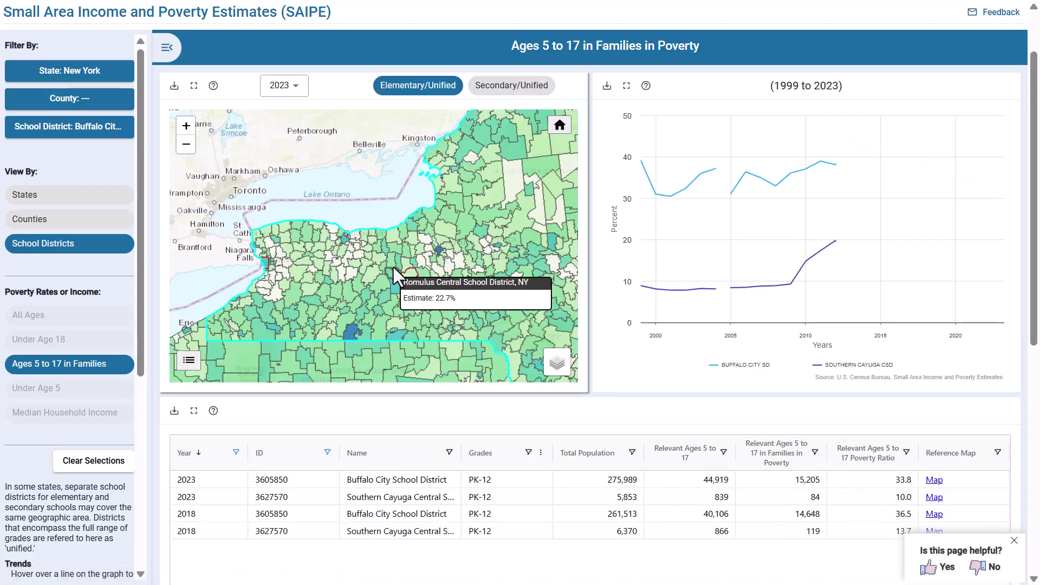
click(388, 264)
click(356, 262)
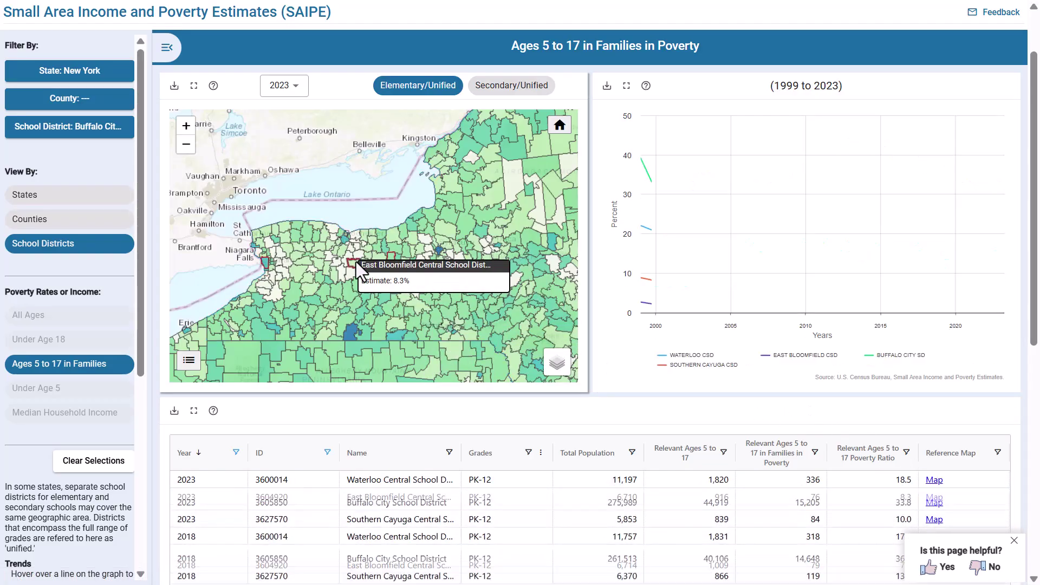
click(378, 250)
click(374, 290)
scroll(521, 411, down, 2)
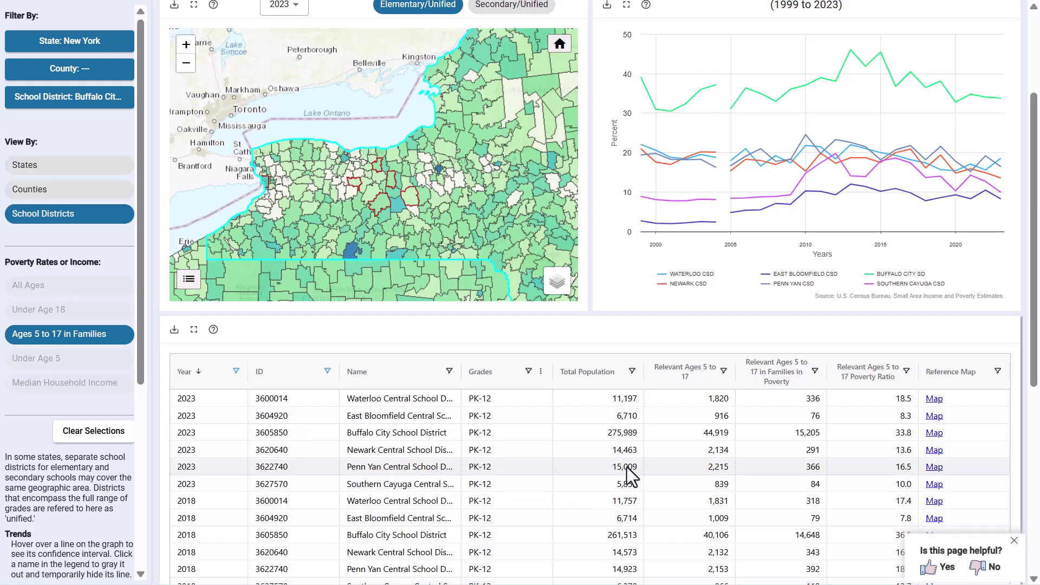